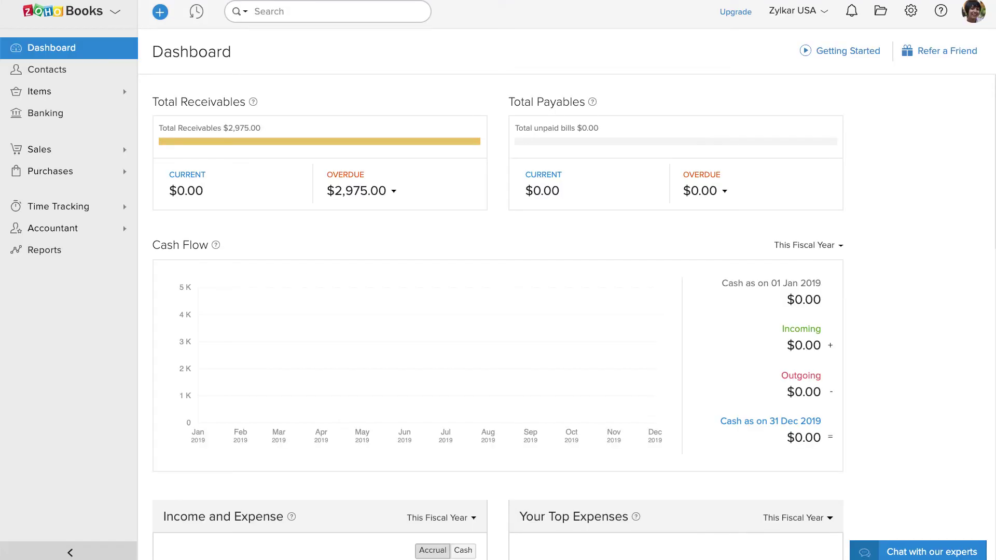
# Go to SMS Integrations in the settings and start connecting a Twilio account.
pyautogui.click(911, 11)
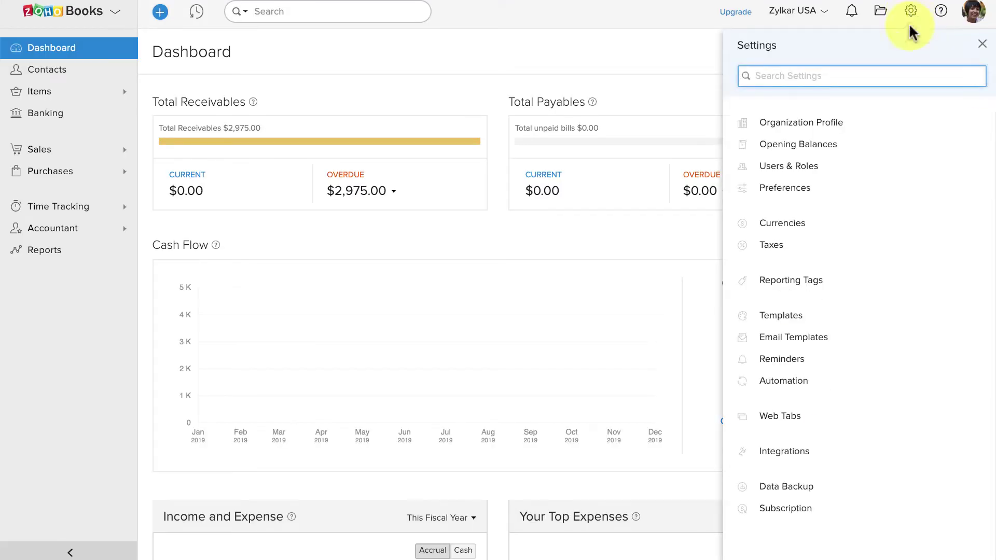
pyautogui.click(921, 453)
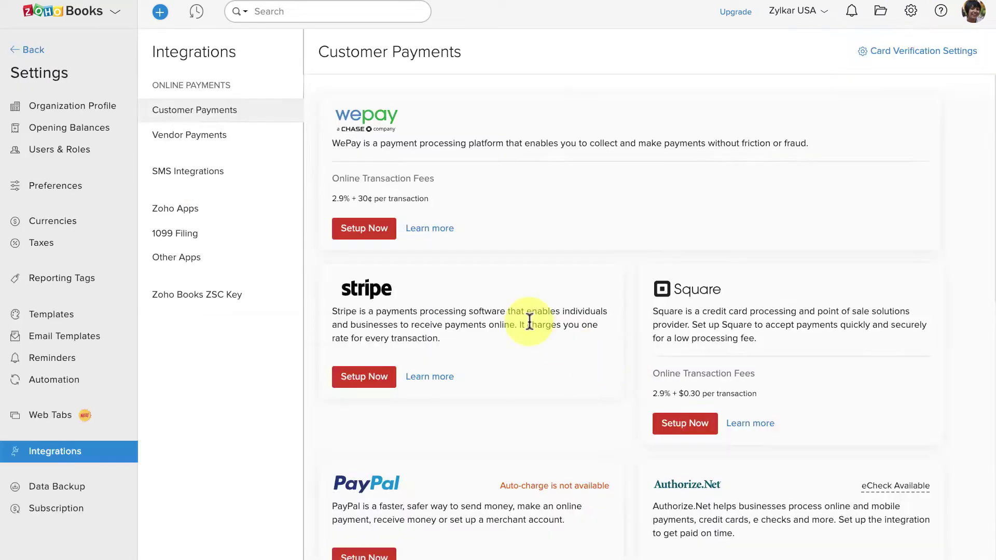
pyautogui.click(239, 182)
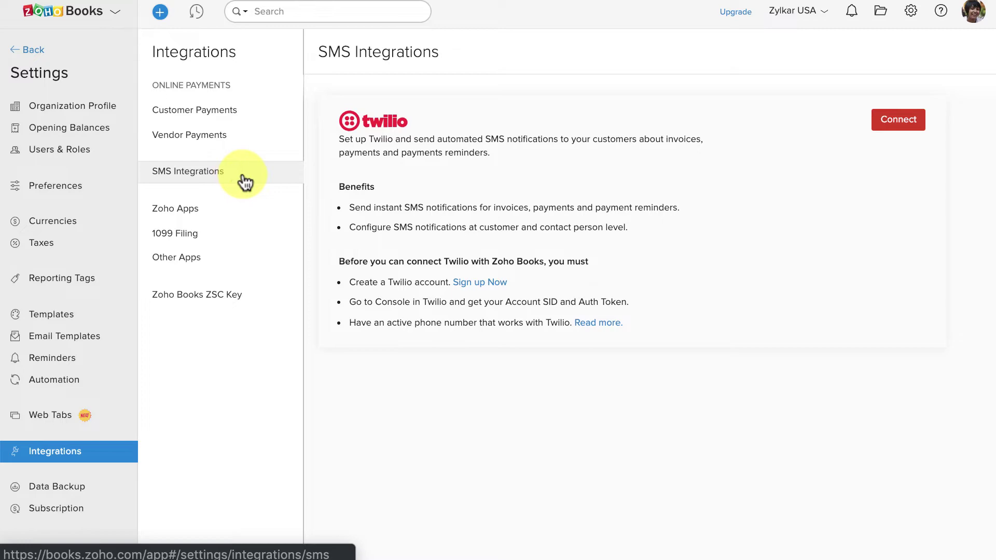
pyautogui.click(881, 132)
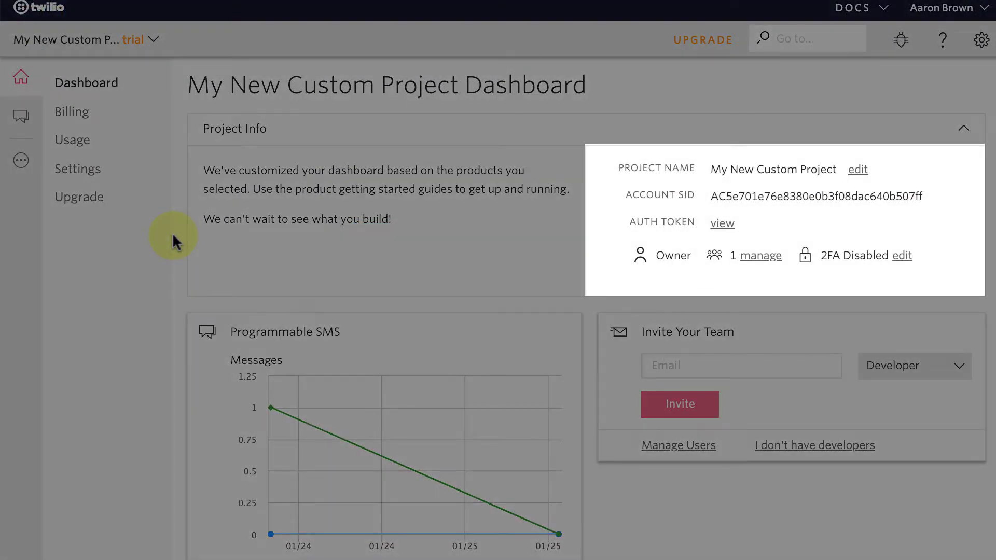
# Open the Twilio project's Settings to show the Account SID and Auth Token.
pyautogui.click(91, 171)
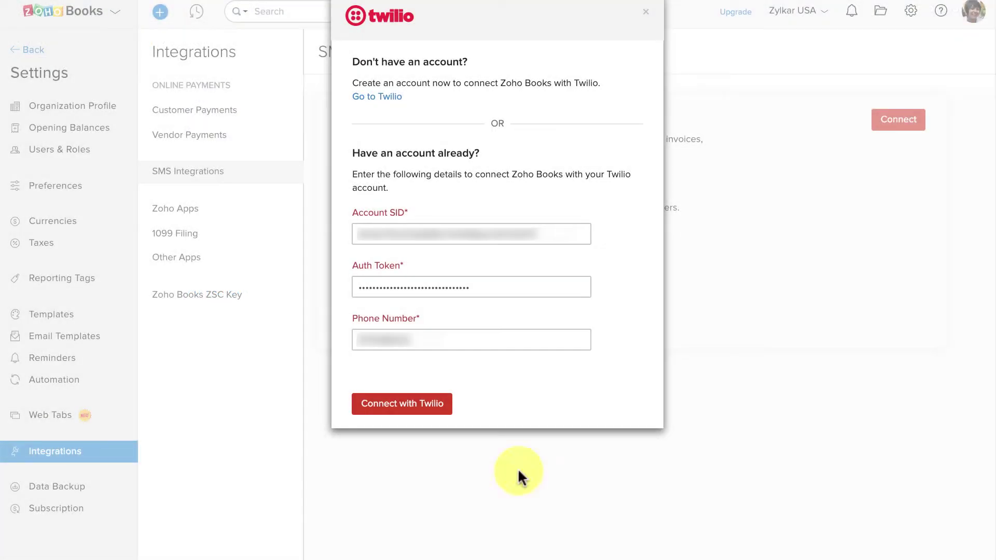
# Connect Twilio, then turn on and preview the Invoice Creation SMS template.
pyautogui.click(428, 406)
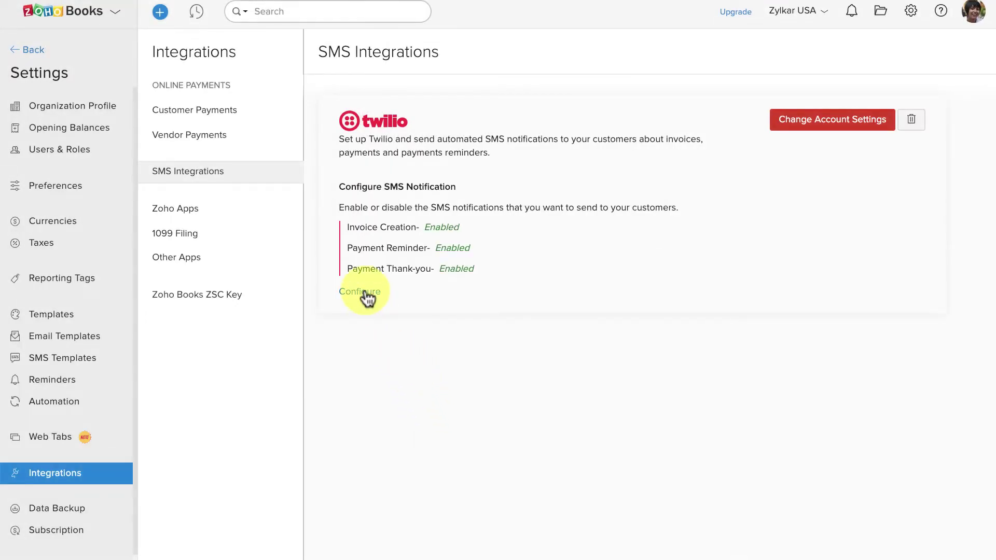
pyautogui.click(365, 293)
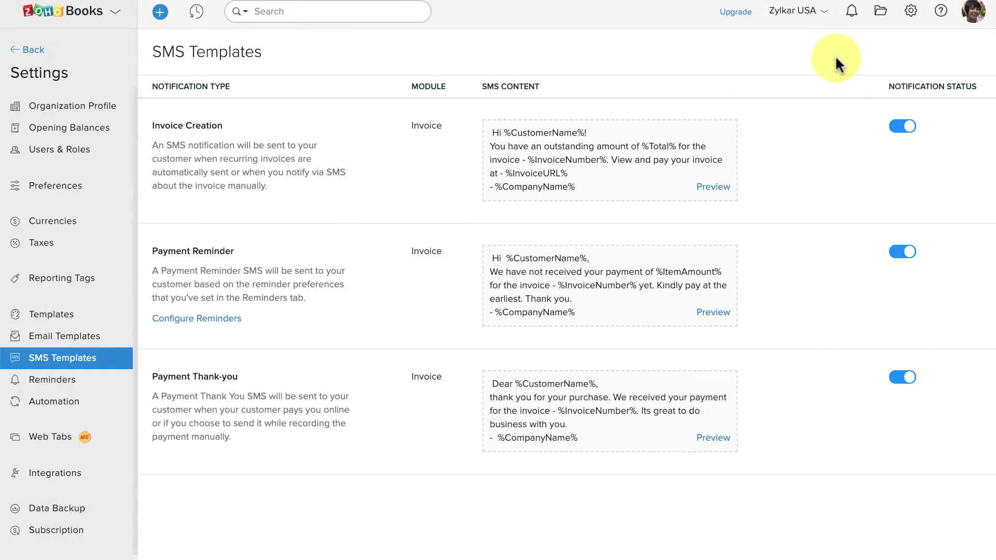
pyautogui.click(902, 129)
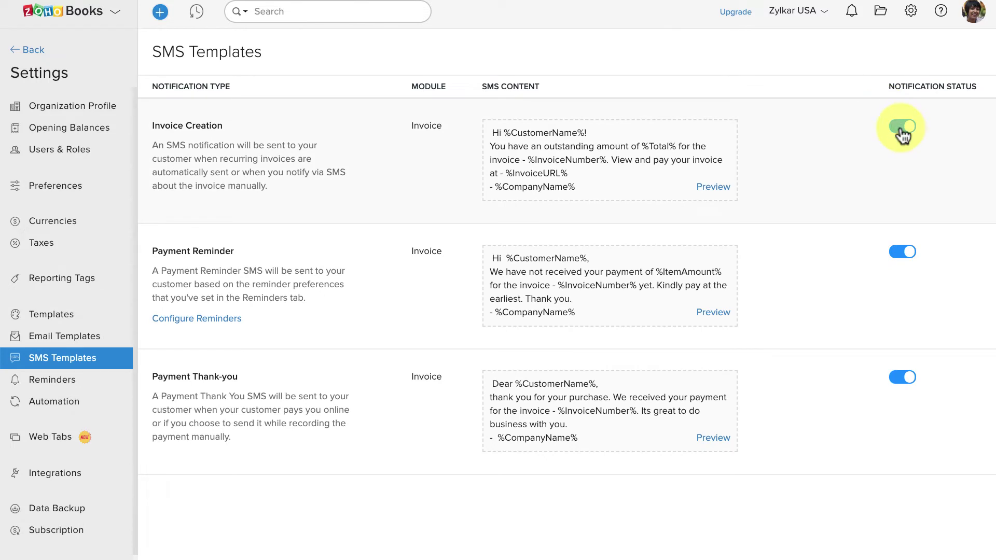
pyautogui.click(903, 127)
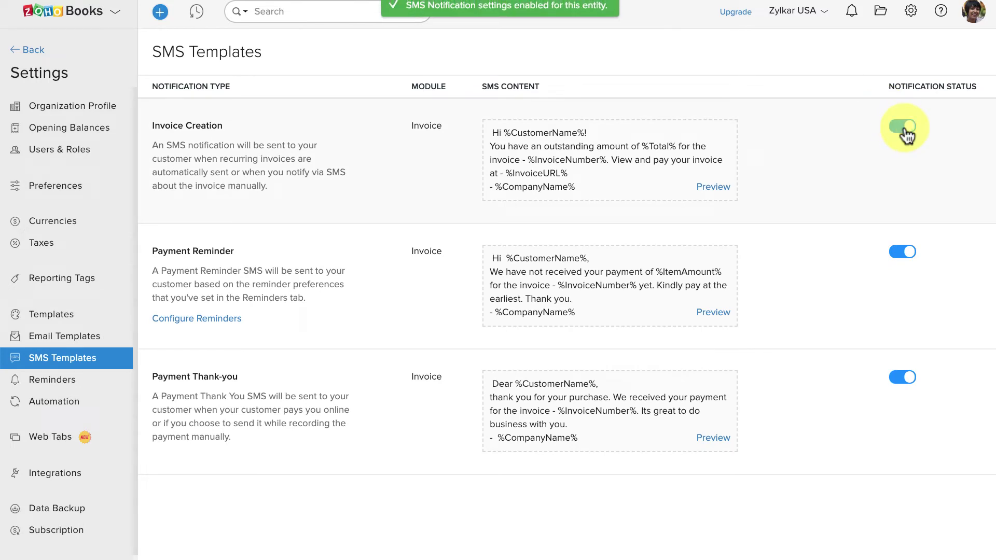
pyautogui.click(723, 188)
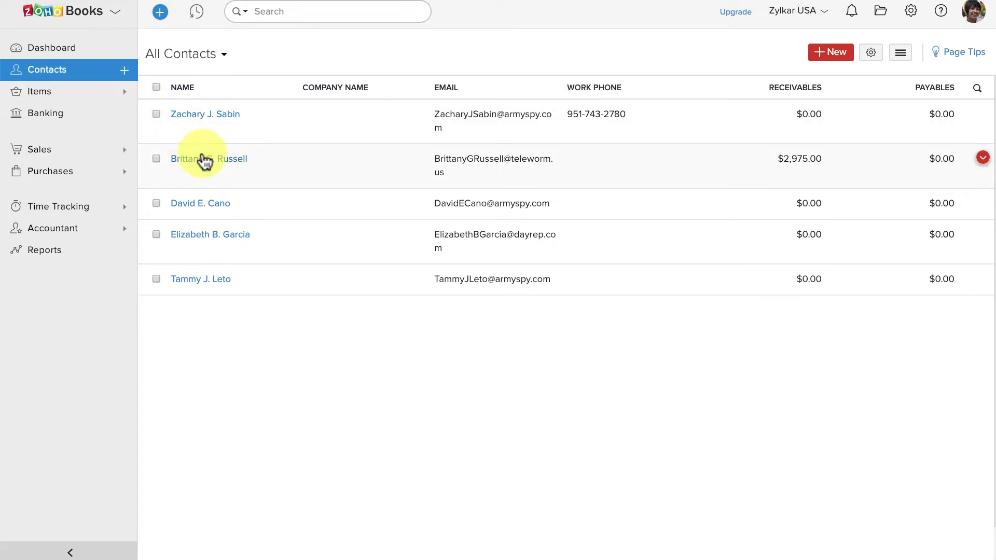
# Enable SMS notifications for the contact person of the $2,975.00-receivables customer.
pyautogui.click(202, 159)
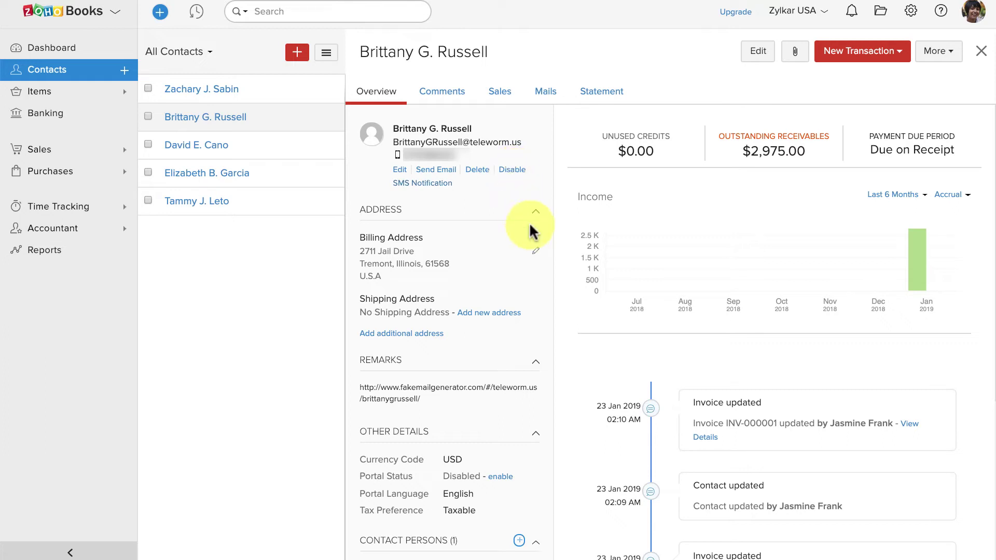
pyautogui.scroll(-5, 573, 400)
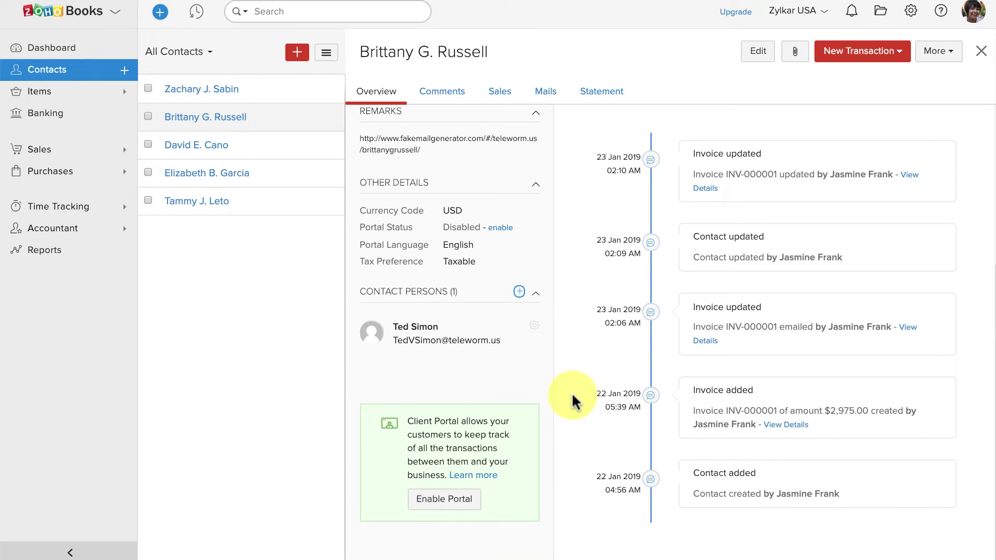
pyautogui.click(534, 326)
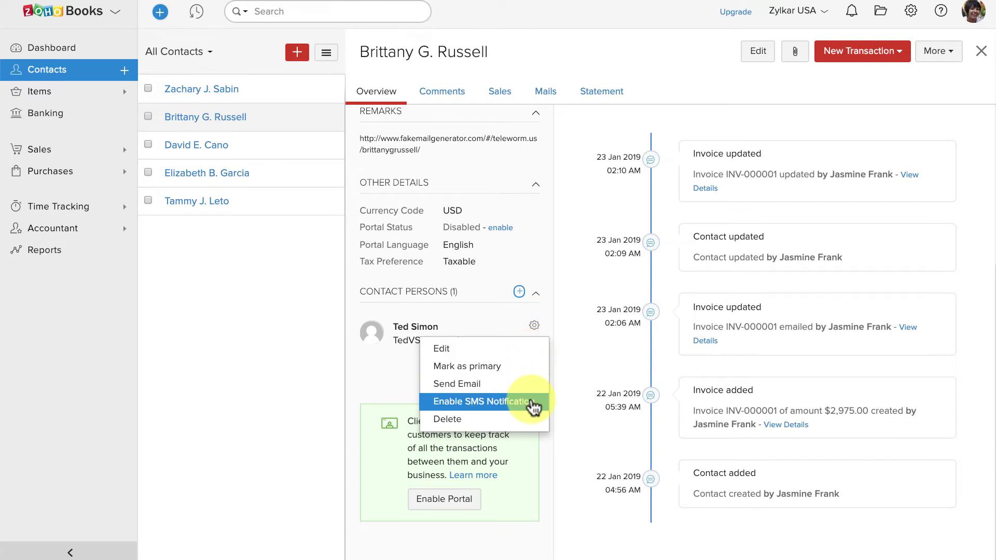
pyautogui.click(534, 402)
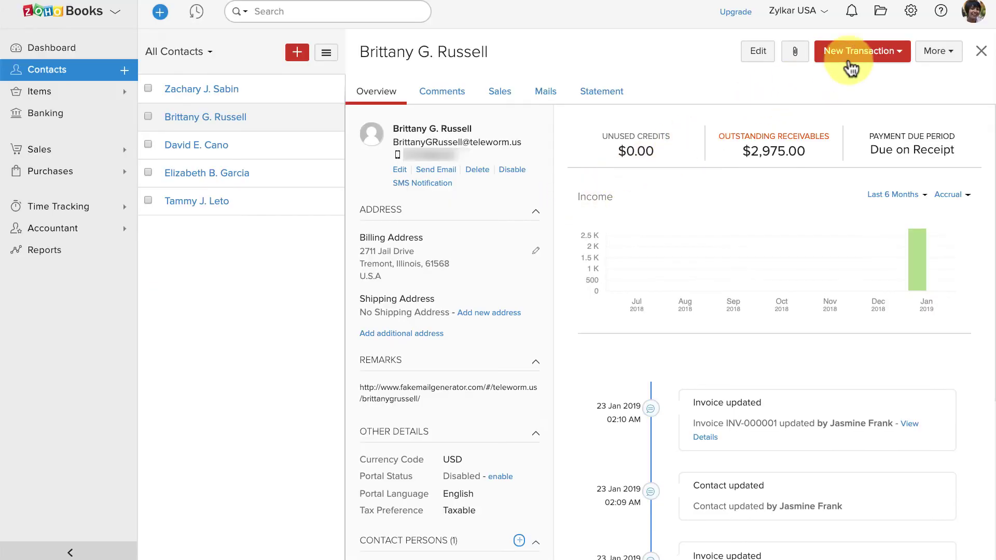
# Start a new invoice for the customer with one MacBook Pro (15 inch) line item.
pyautogui.click(848, 58)
pyautogui.click(831, 91)
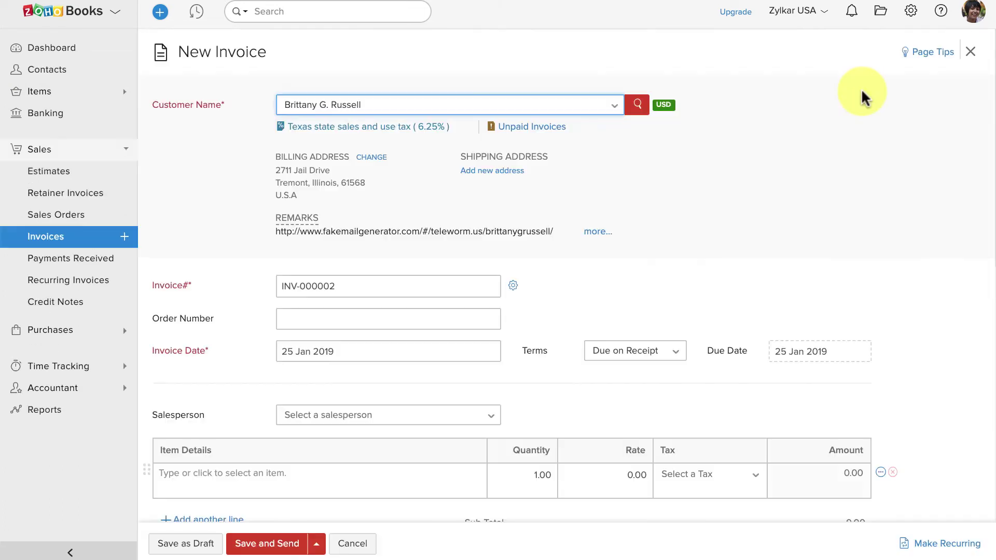
pyautogui.scroll(-3, 862, 96)
pyautogui.click(457, 277)
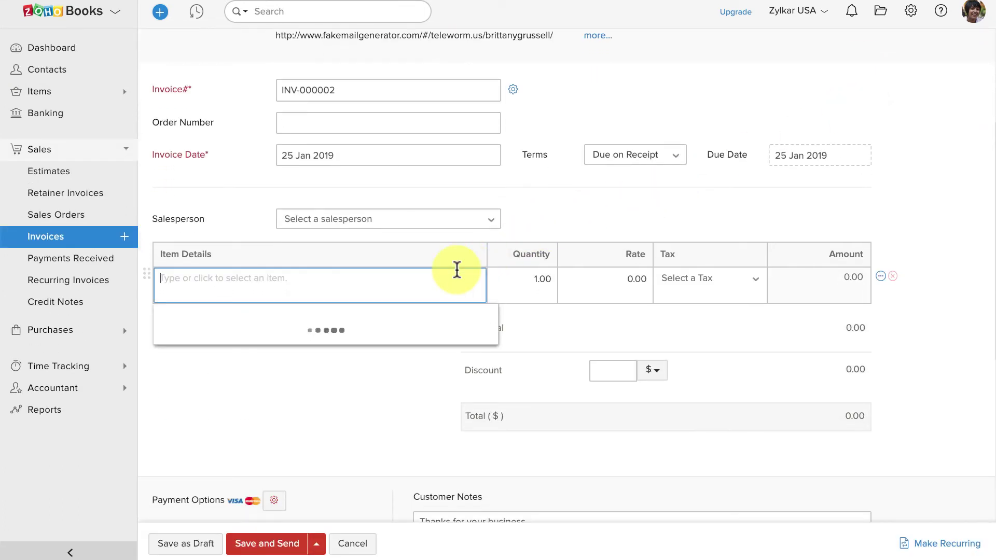
pyautogui.click(418, 318)
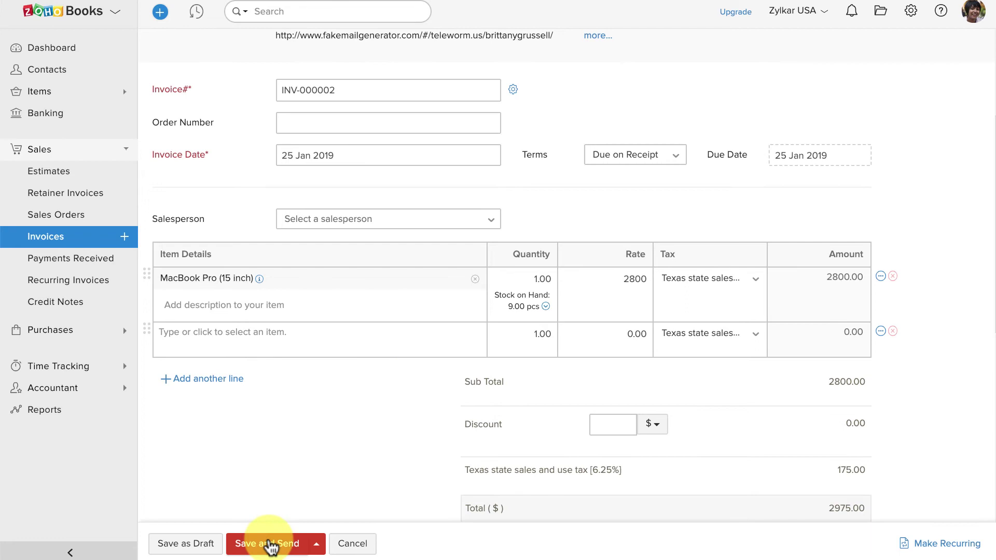
# Save invoice INV-000002 for $2,975.00 and email it to the customer.
pyautogui.click(270, 545)
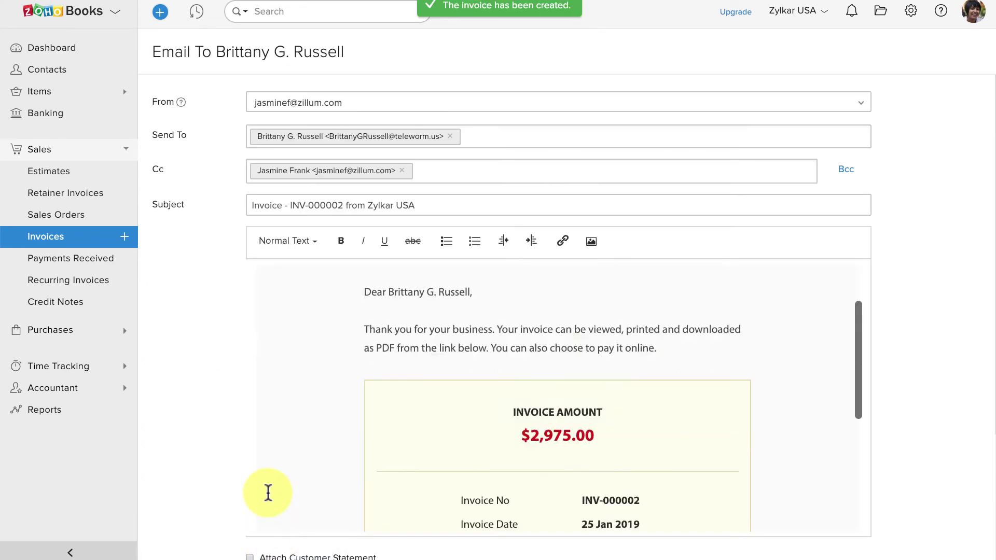
pyautogui.scroll(-5, 269, 492)
pyautogui.scroll(-5, 223, 483)
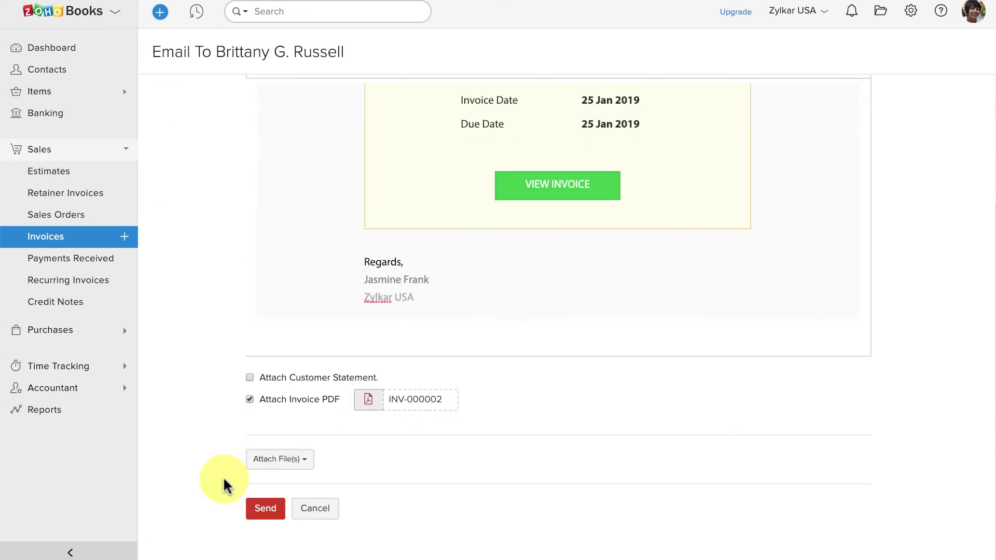
pyautogui.click(256, 513)
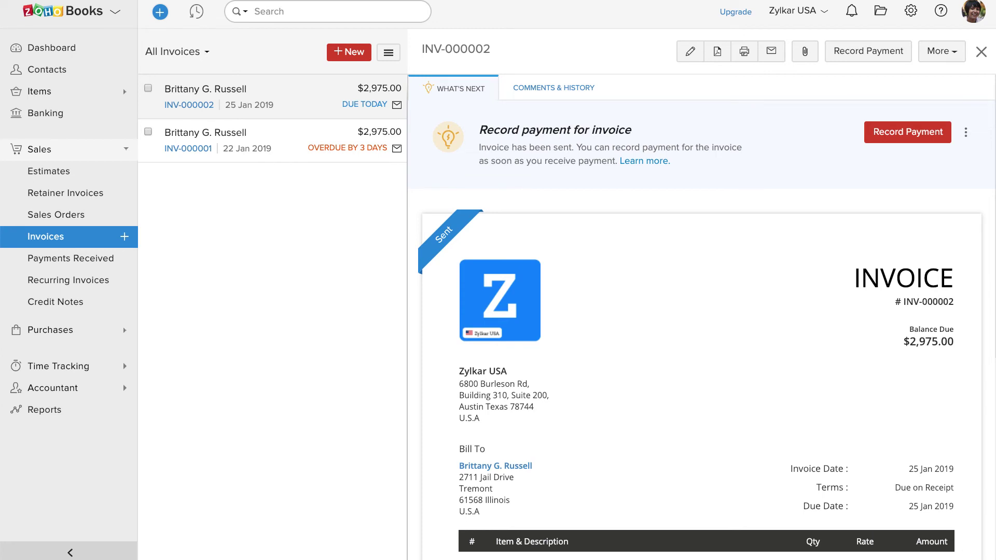
# Send the INV-000002 SMS notification and check its Comments & History log.
pyautogui.click(953, 54)
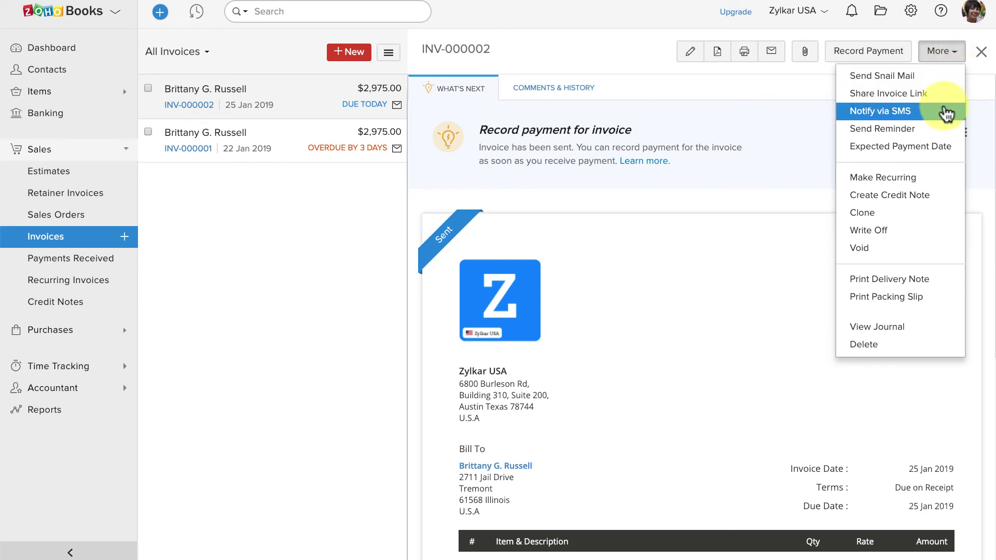
pyautogui.click(944, 113)
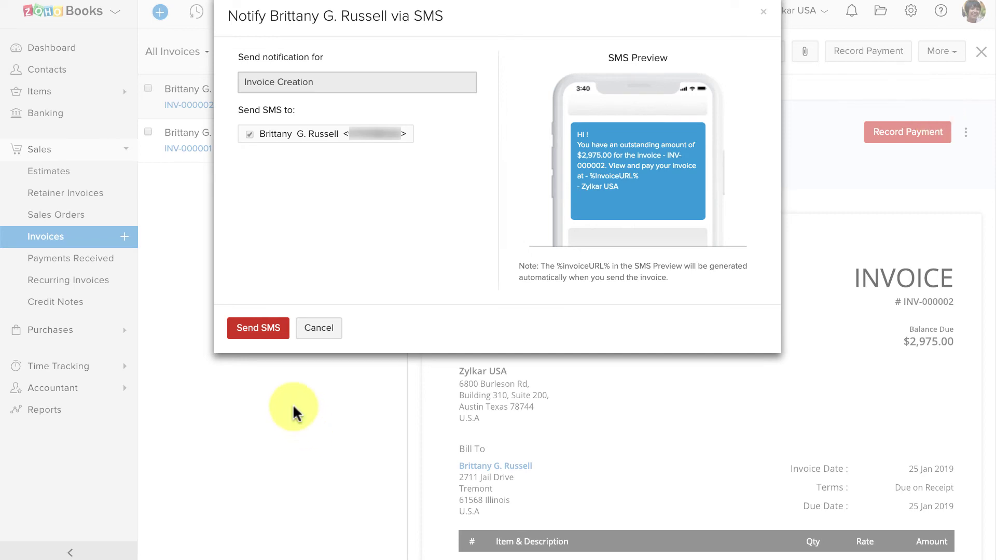
pyautogui.click(250, 329)
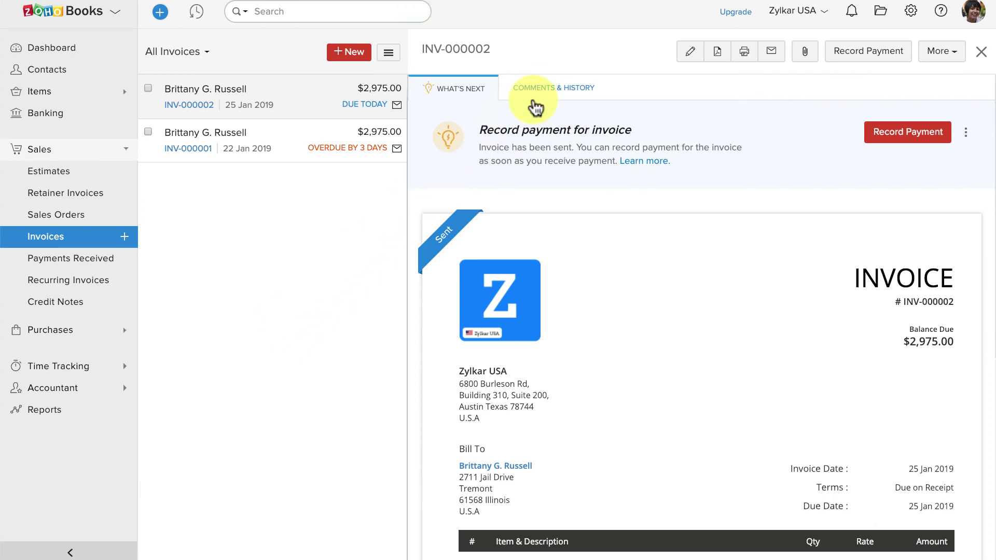
pyautogui.click(534, 89)
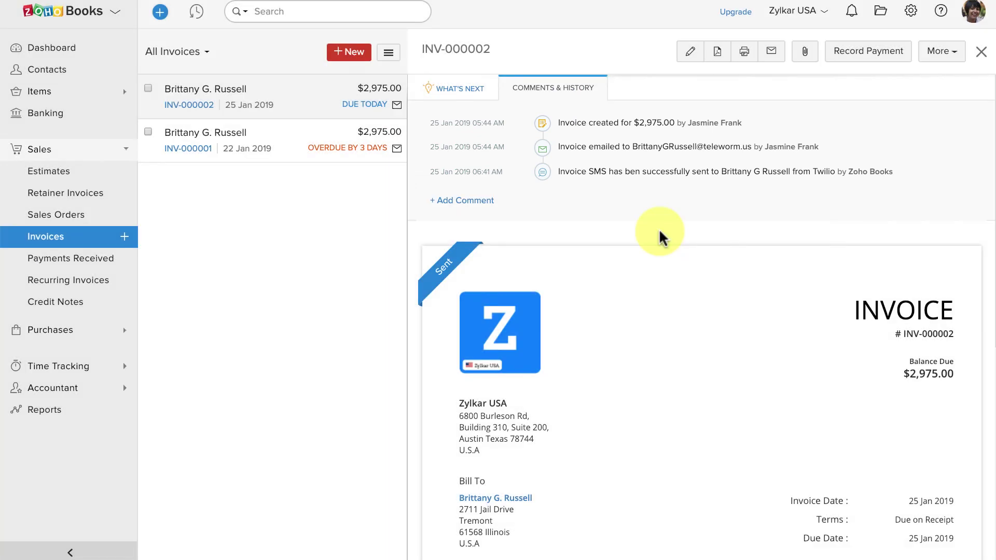
# Record the $2,975.00 payment for INV-000002 with SMS notification ticked.
pyautogui.click(845, 56)
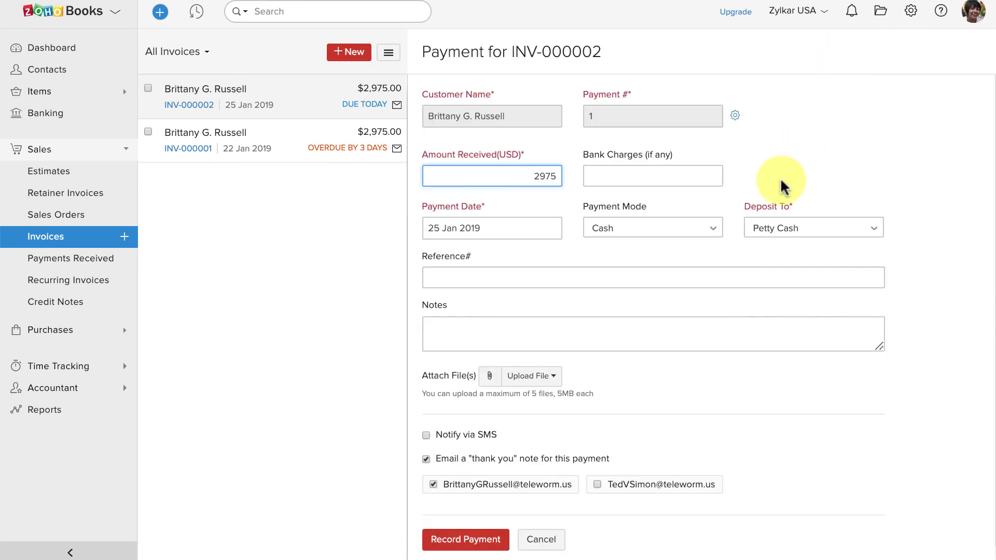
pyautogui.click(476, 439)
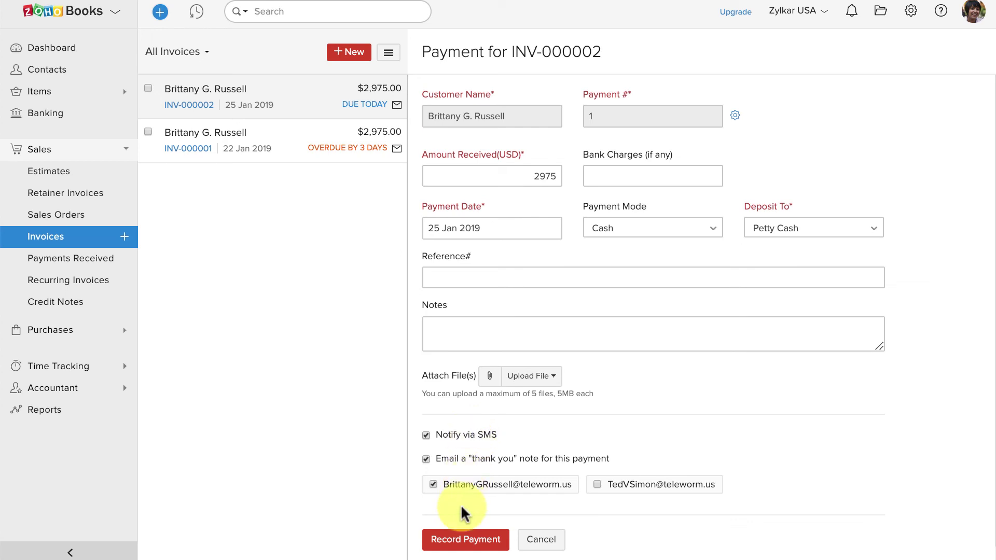
pyautogui.click(460, 537)
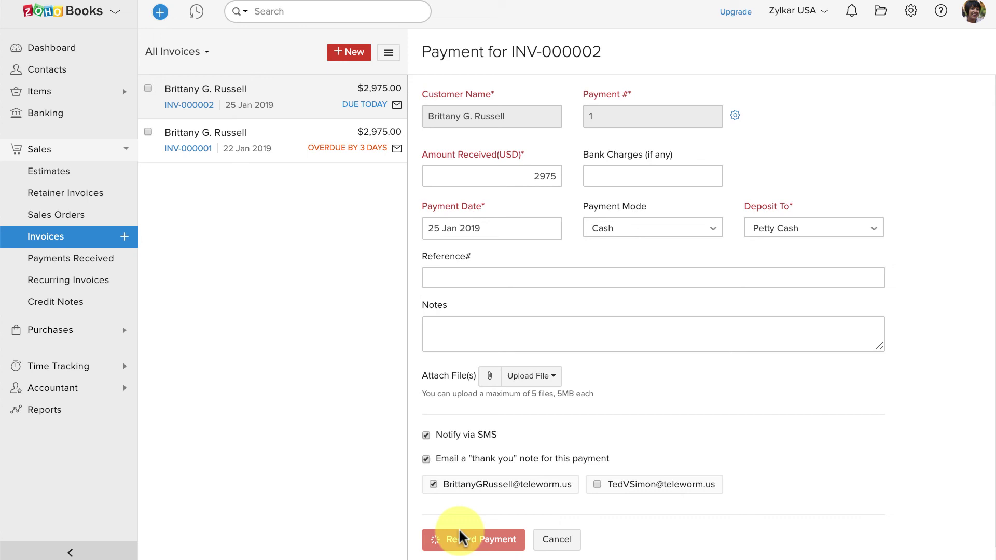